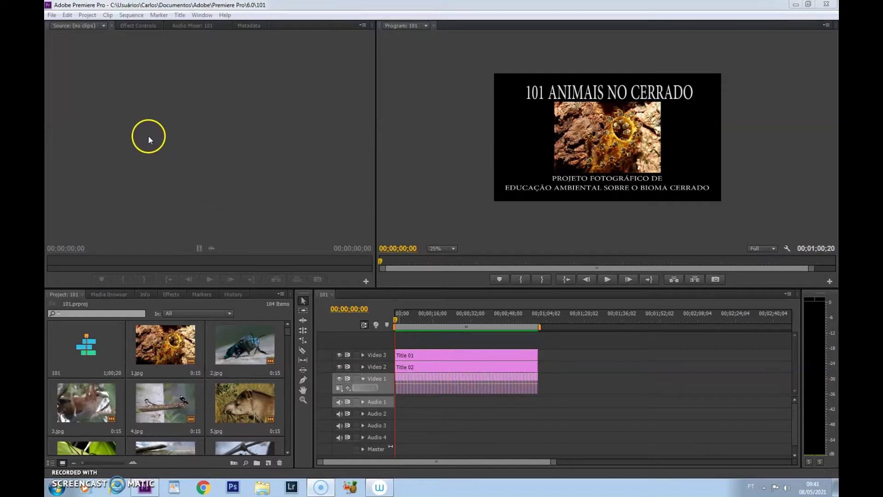
# - Create Sequence 02 from File > New > Sequence, accepting the default preset
pyautogui.click(66, 15)
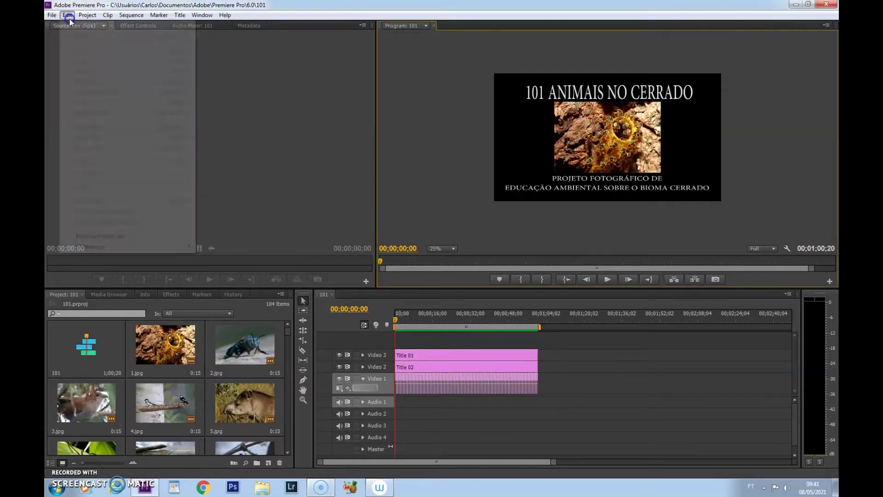
pyautogui.moveTo(52, 15)
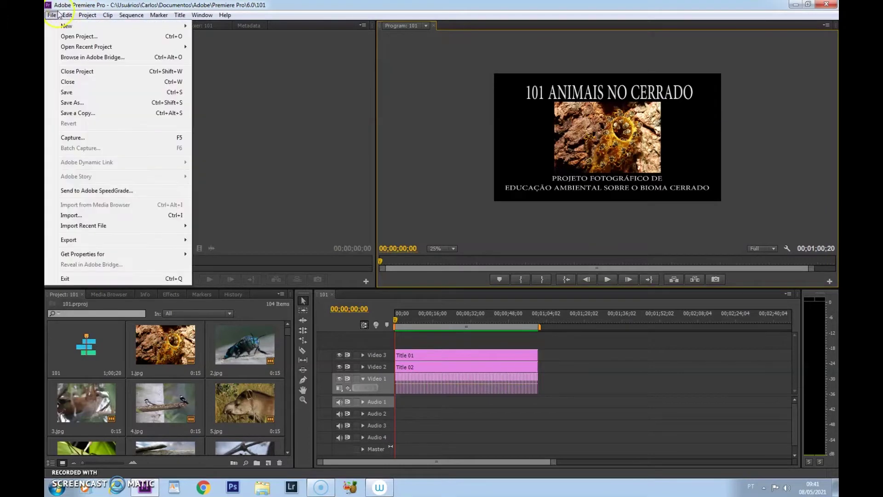
pyautogui.moveTo(62, 30)
pyautogui.click(220, 36)
pyautogui.click(528, 394)
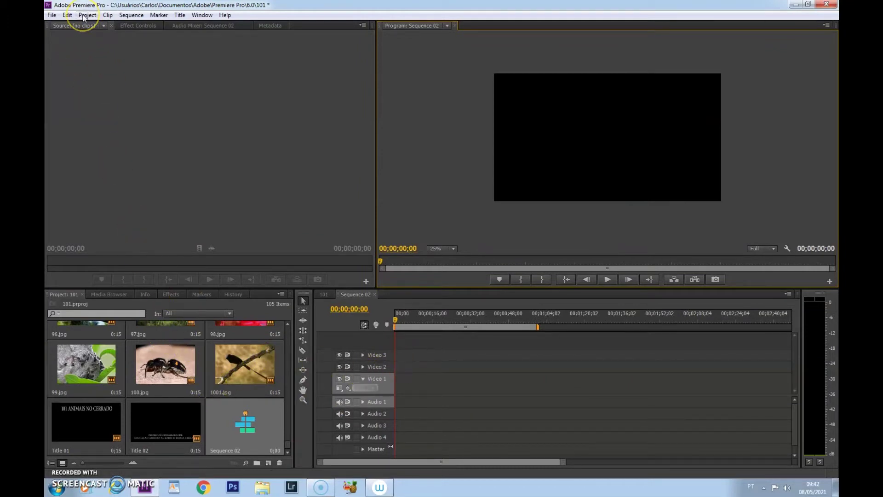
pyautogui.click(68, 15)
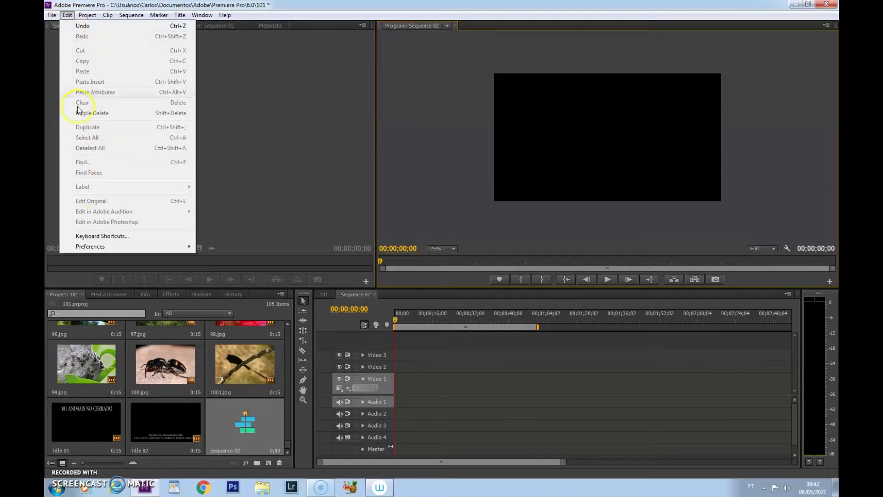
# - In General preferences, keep Still Image Default Duration at 15 frames and confirm
pyautogui.moveTo(144, 250)
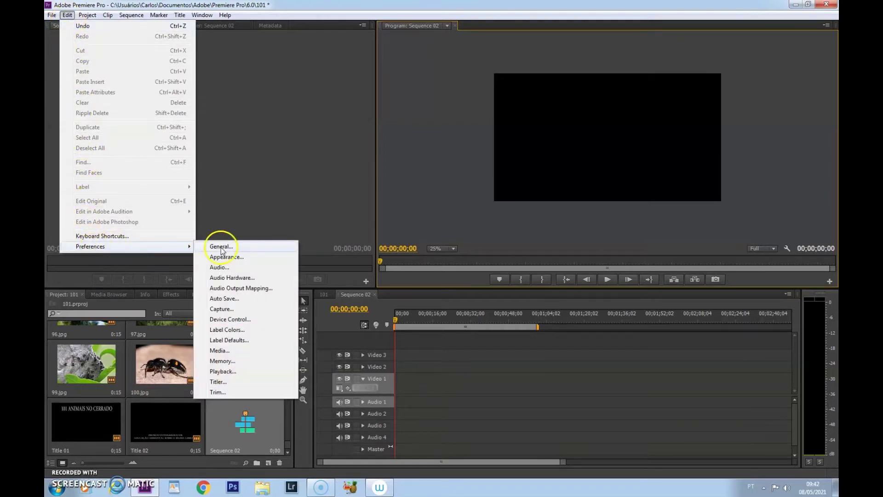
pyautogui.click(219, 246)
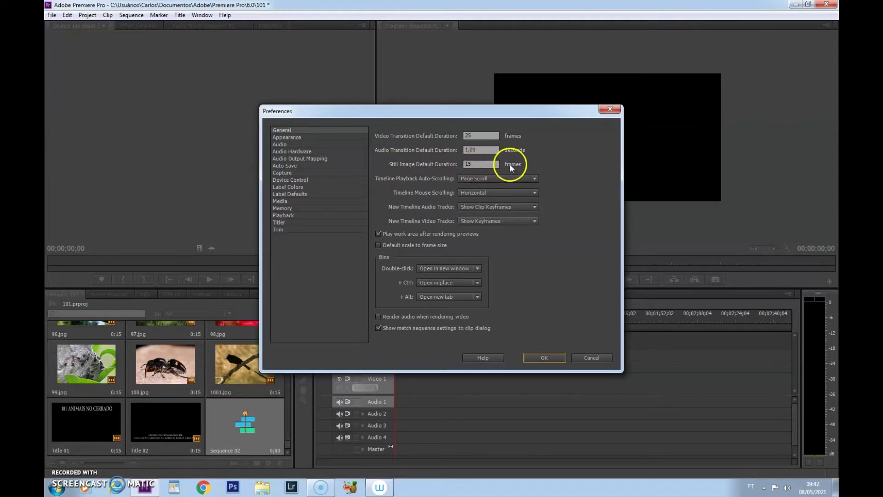
pyautogui.click(477, 164)
pyautogui.click(537, 357)
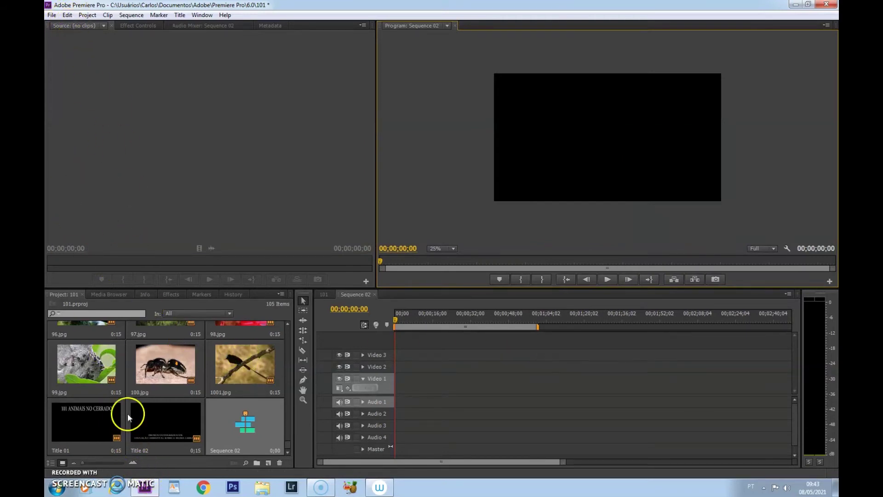
# - Import all animal photos from the 2800 folder into project 101
pyautogui.click(51, 17)
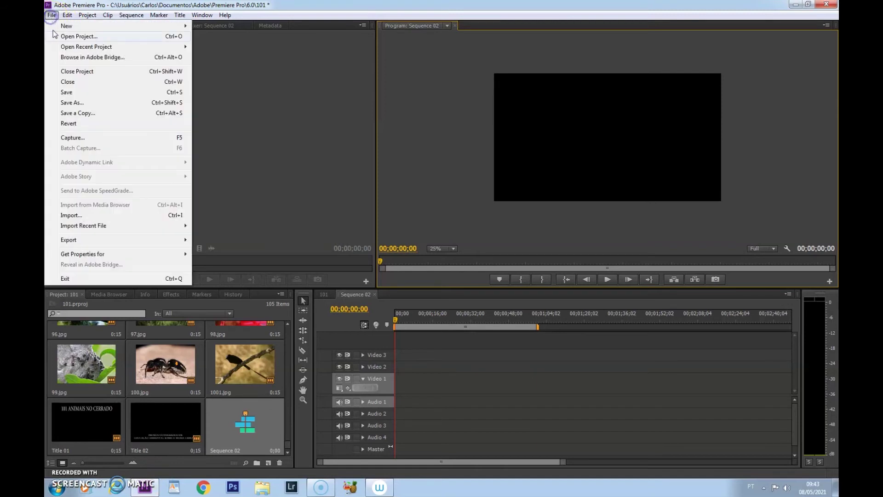
pyautogui.click(75, 215)
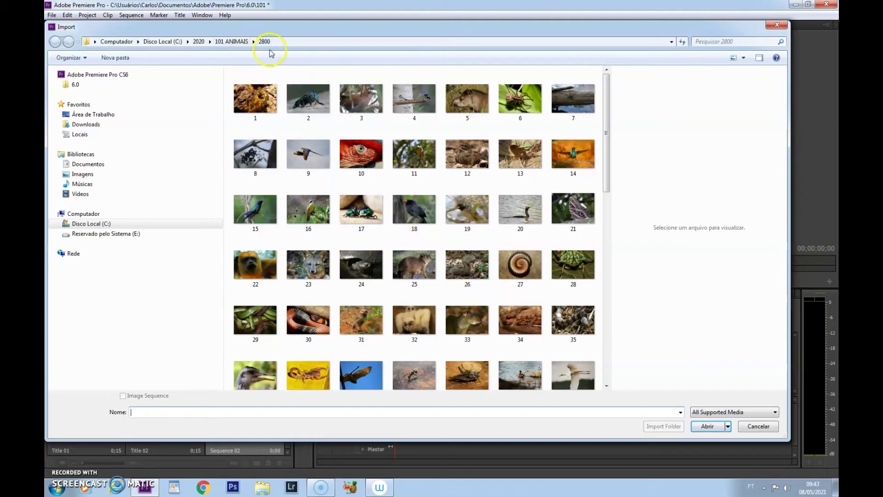
pyautogui.click(264, 104)
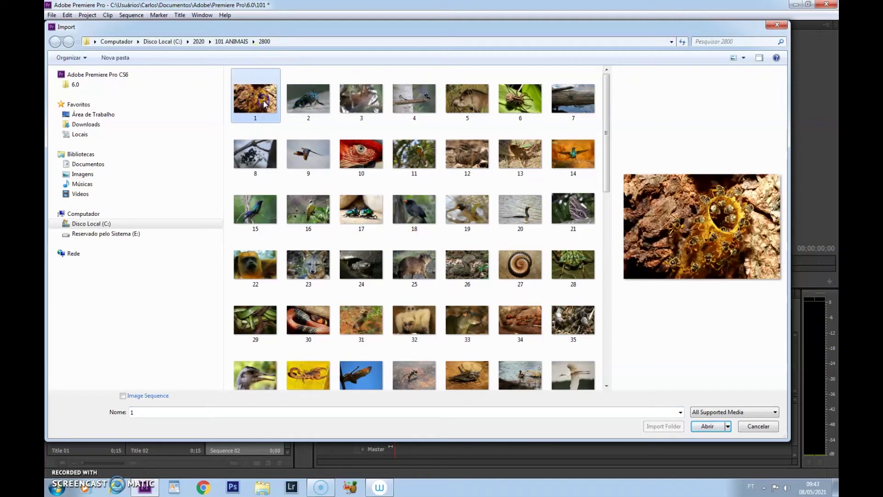
pyautogui.hotkey('ctrl', 'a')
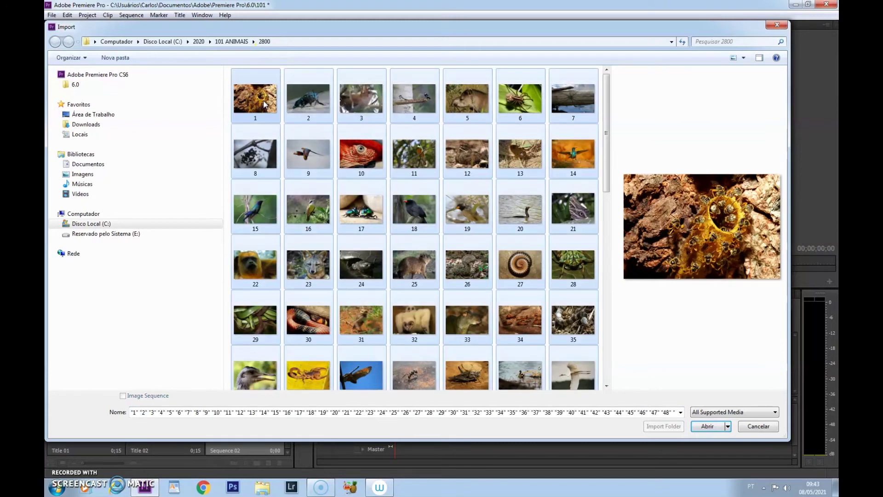
pyautogui.click(696, 427)
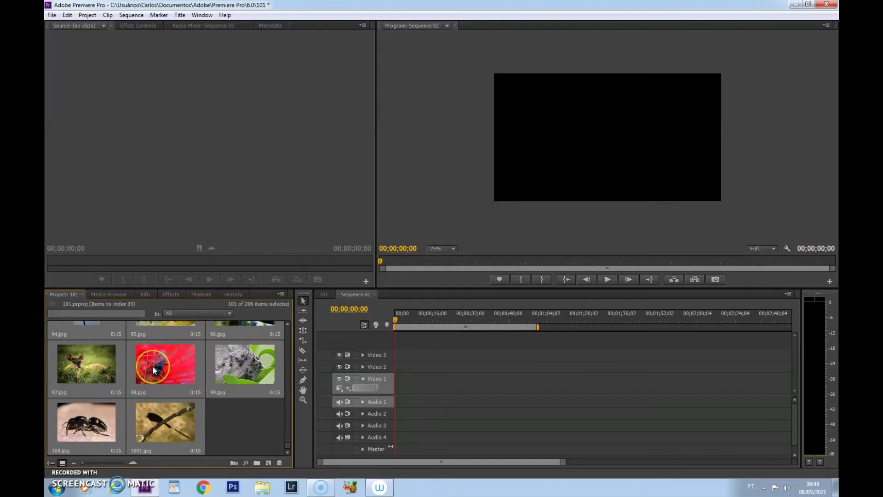
# - Save the project, place the 101 selected photos at the start of Video 1, and play them back
pyautogui.hotkey('ctrl', 's')
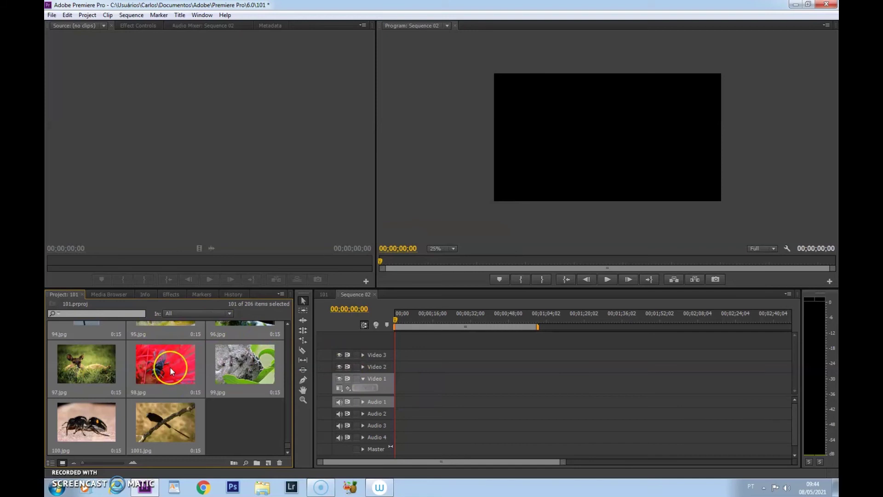
pyautogui.click(251, 367)
pyautogui.moveTo(250, 367); pyautogui.dragTo(408, 382)
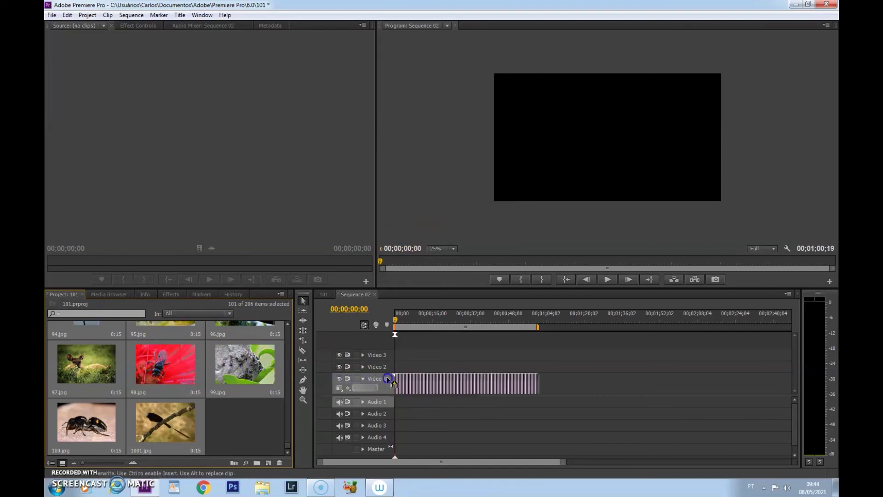
pyautogui.moveTo(409, 382); pyautogui.dragTo(408, 381)
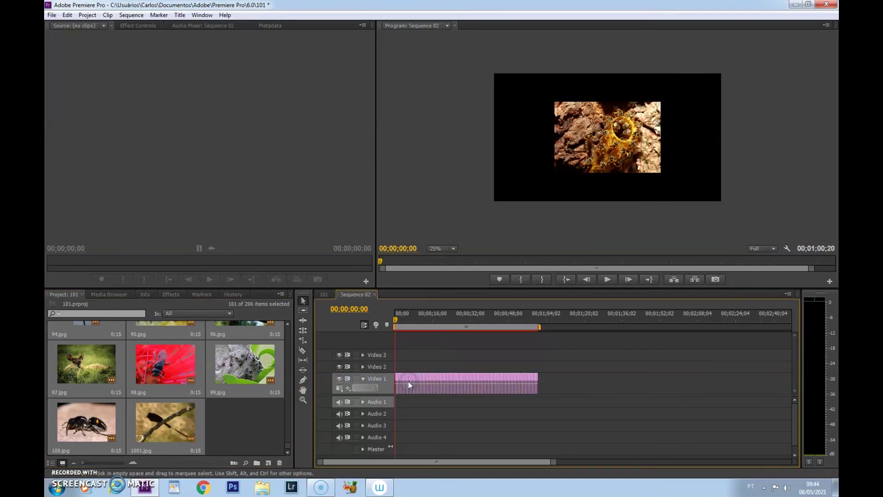
pyautogui.click(611, 278)
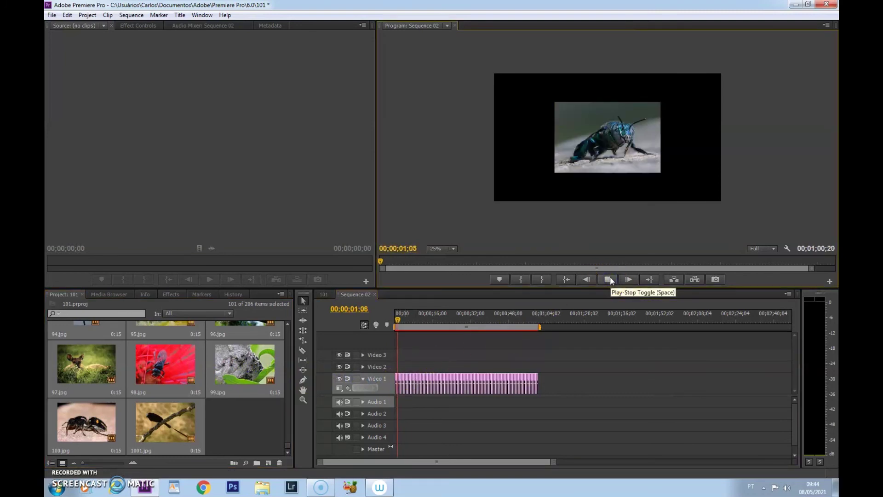